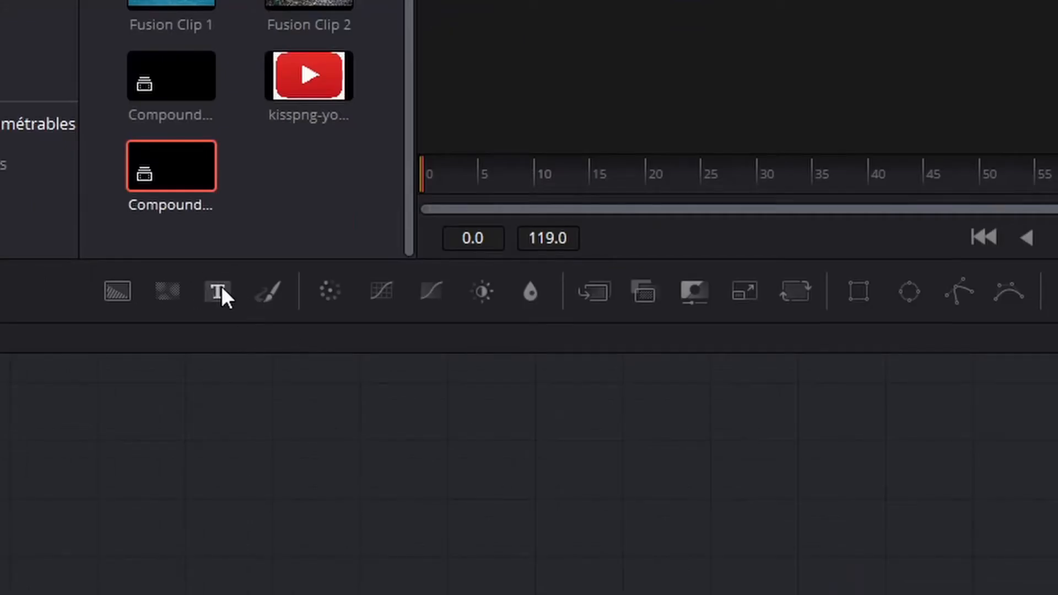
- Add a Text node above the link between MediaIn1 and MediaOut1 and enter SUUD as its text
left_click(220, 285)
left_click_drag(503, 488, 345, 398)
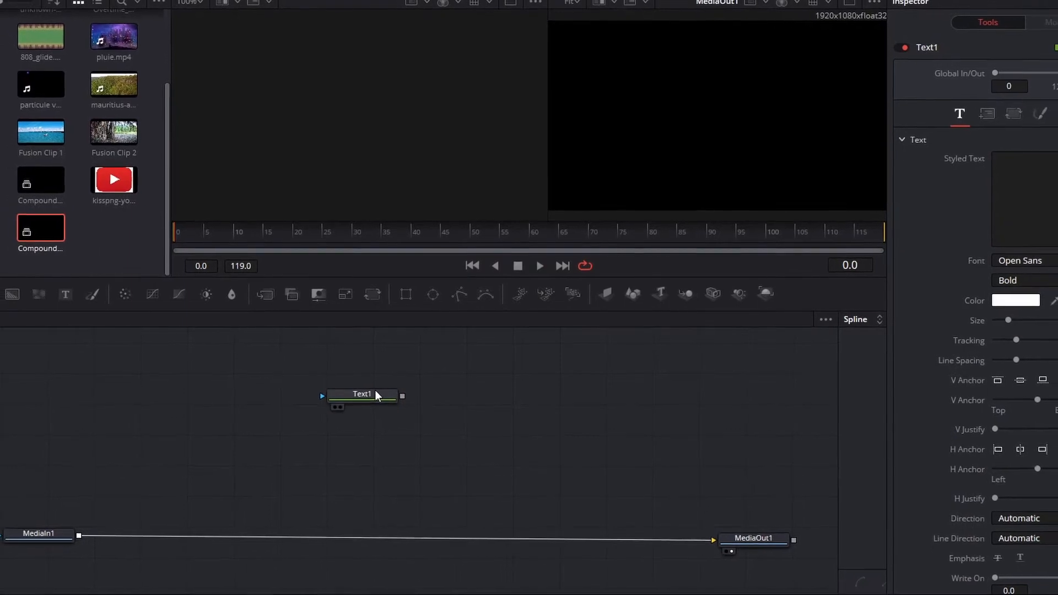
left_click(1049, 160)
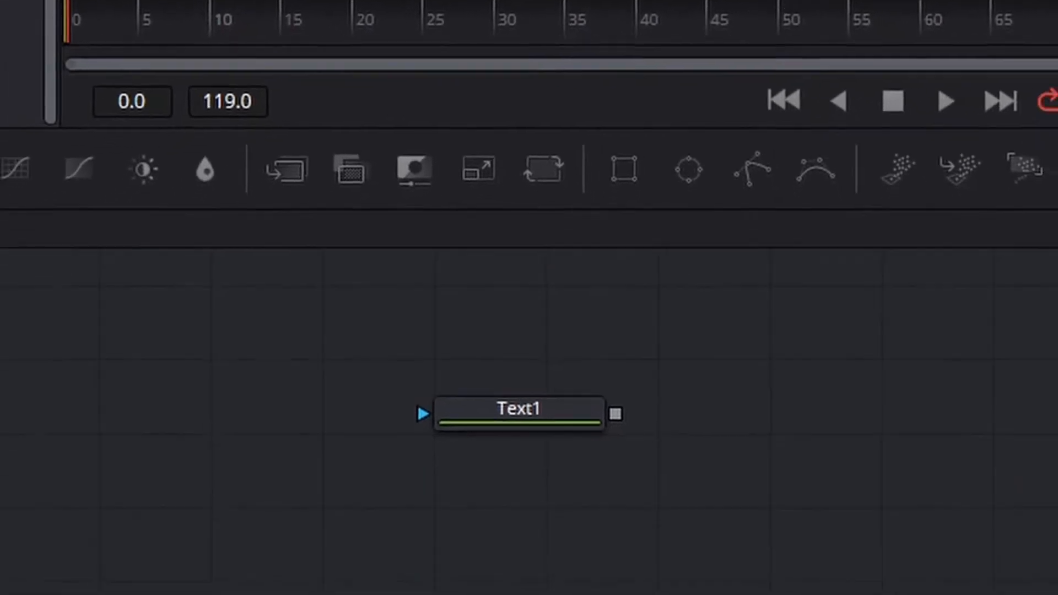
- Insert a Merge node between MediaIn1 and MediaOut1 and connect Text1's output to its foreground input
left_click_drag(654, 567, 1057, 575)
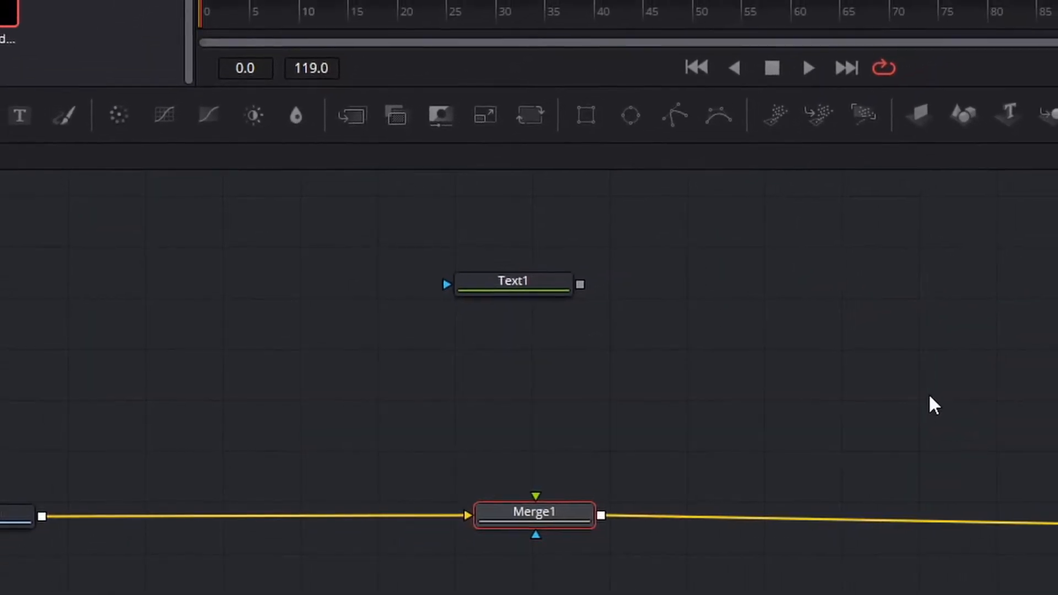
left_click(535, 288)
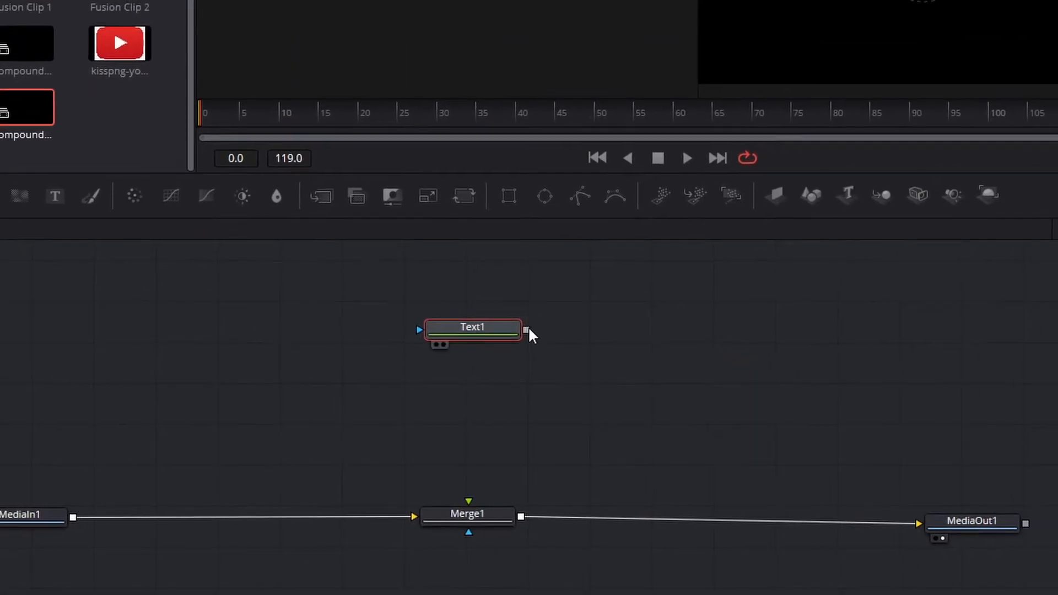
left_click_drag(526, 329, 500, 514)
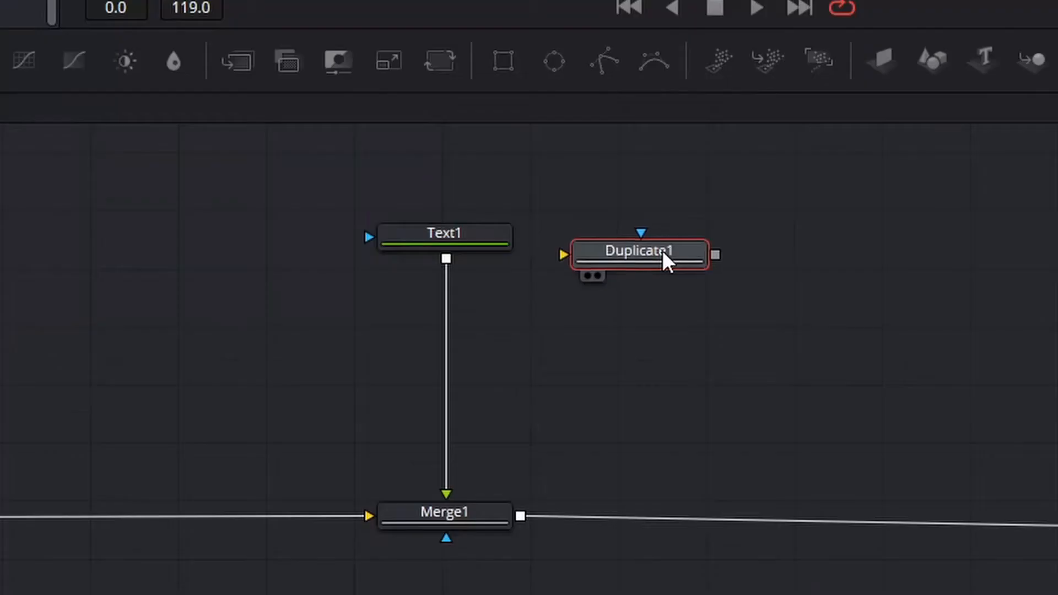
- Place the Duplicate node between Text1 and Merge1 and wire it so the text passes through it
left_click_drag(500, 384, 406, 440)
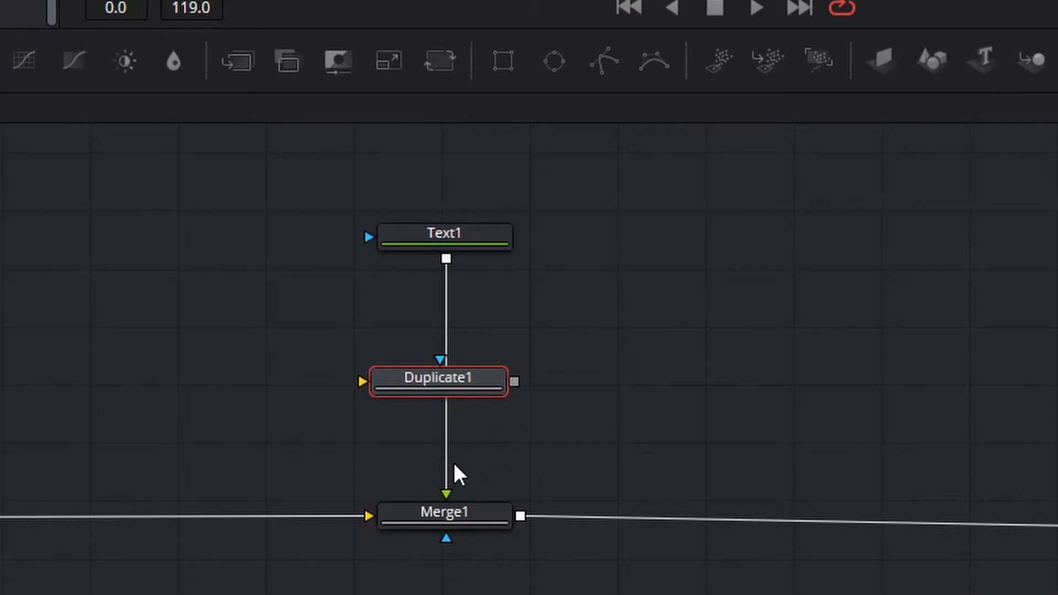
left_click_drag(451, 471, 439, 394)
left_click_drag(515, 380, 477, 519)
left_click_drag(482, 385, 485, 381)
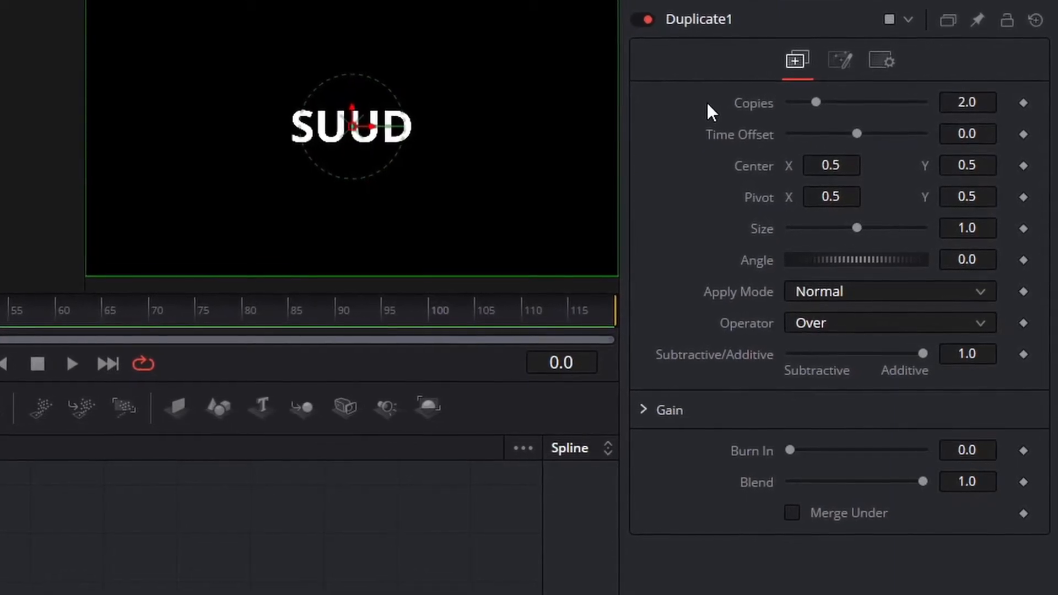
- Set Duplicate1's Center Y to 0.311 and keyframe its Copies at 4 on the last frame, 119
left_click_drag(968, 163, 935, 161)
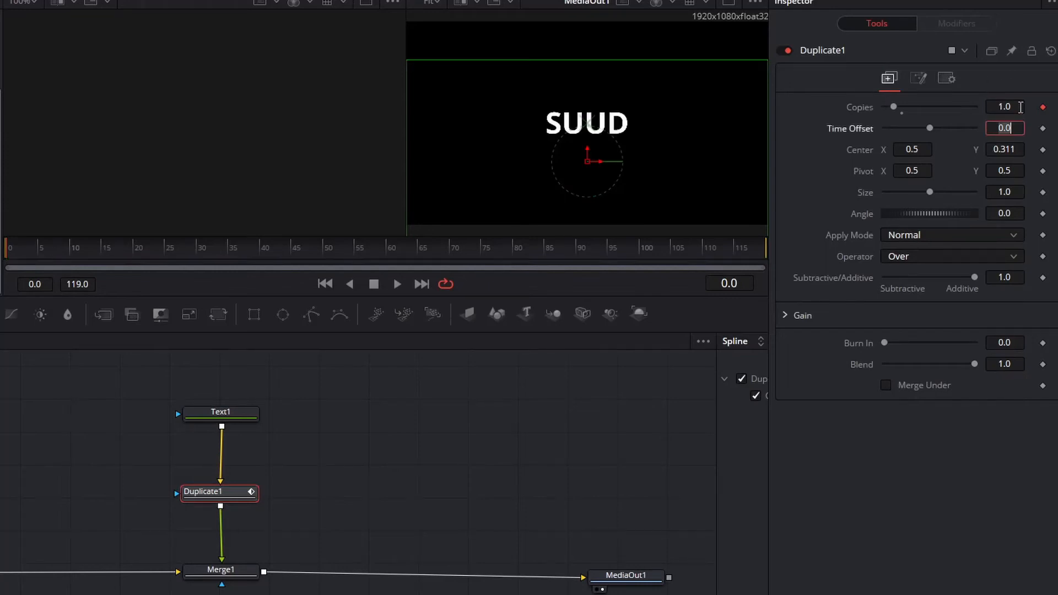
left_click_drag(722, 249, 771, 246)
left_click(1020, 98)
type("4")
key("Return")
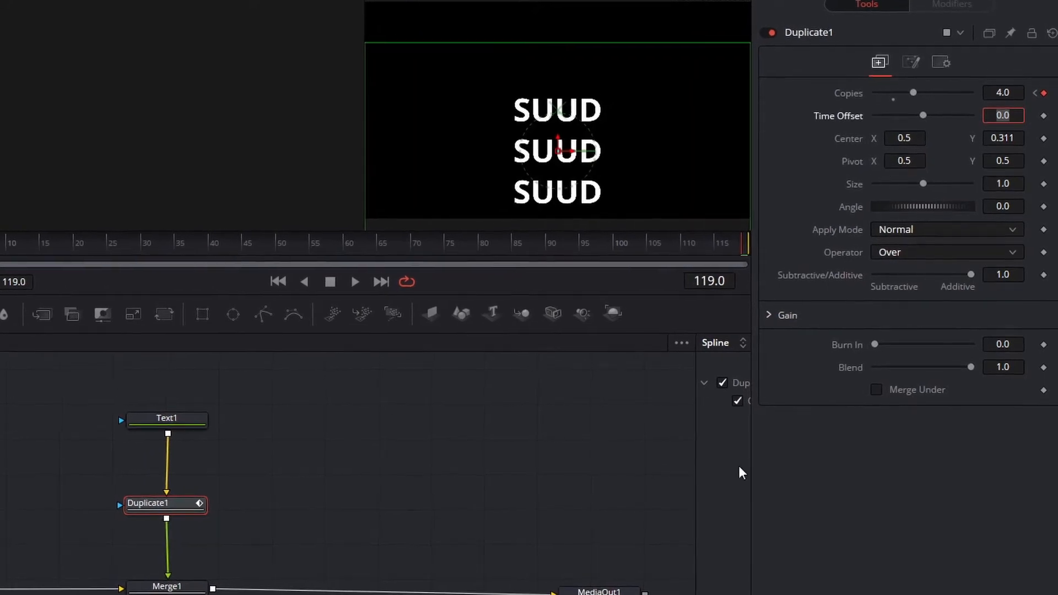
- Play back the animation of the text copies, then stop and deselect the Duplicate1 node
key("space")
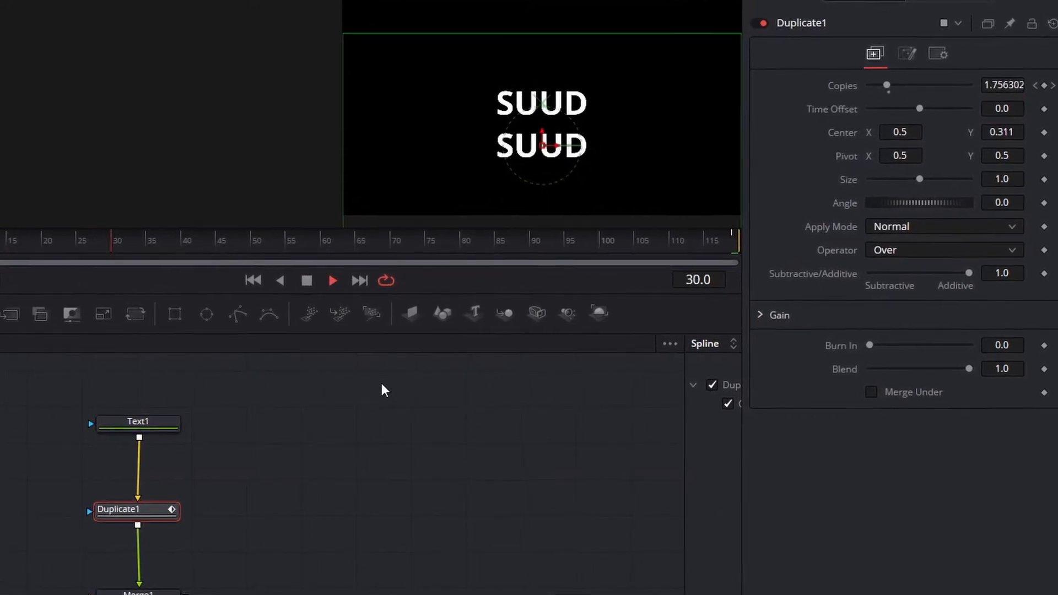
key("space")
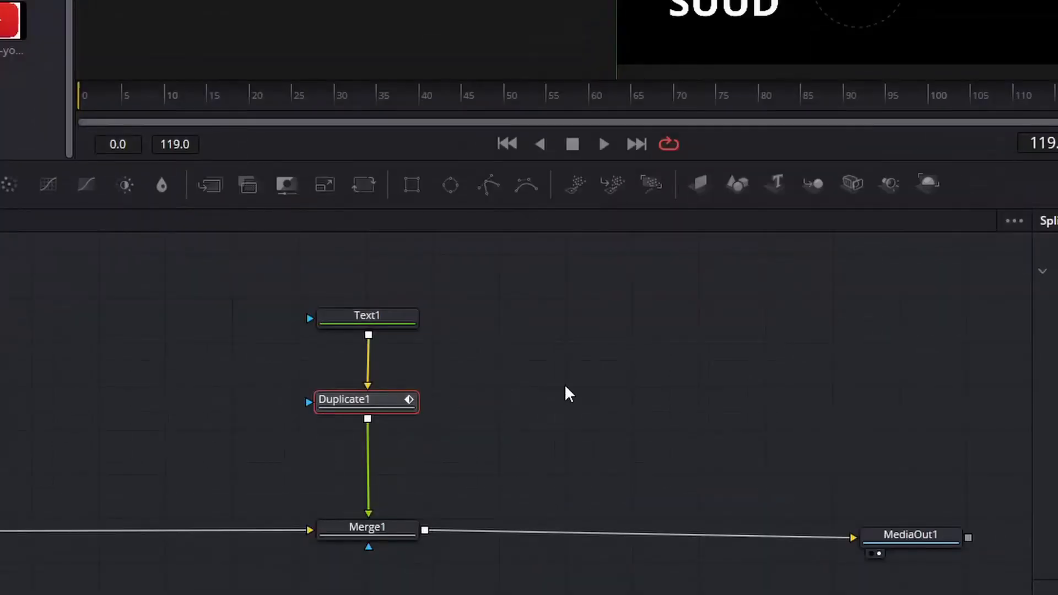
left_click(486, 397)
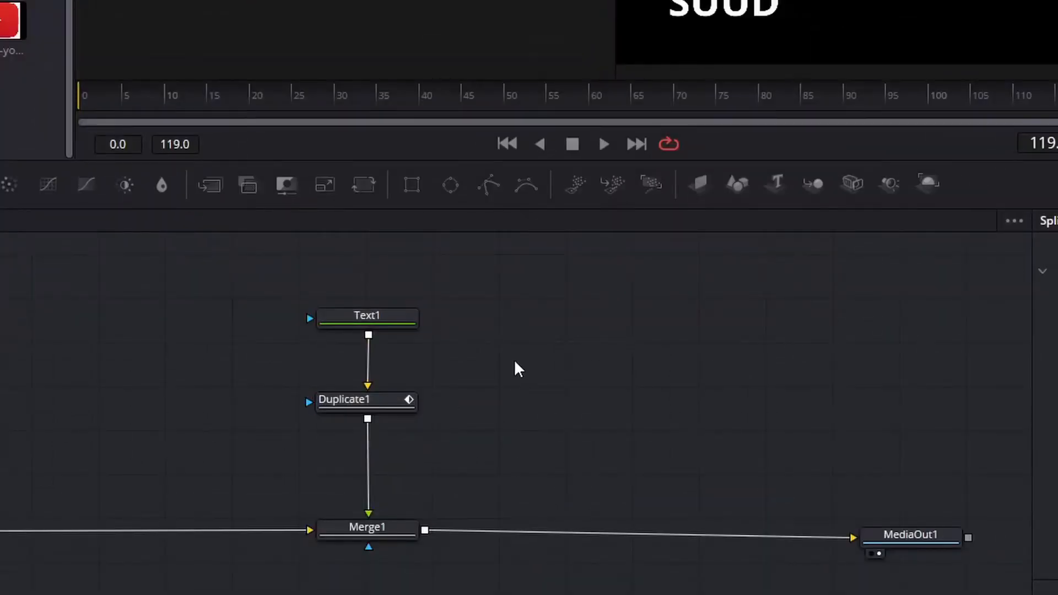
- Add a second Duplicate node below Duplicate1 by copying it, and set Center X to 0.763 with Center Y at 0.5
left_click(389, 399)
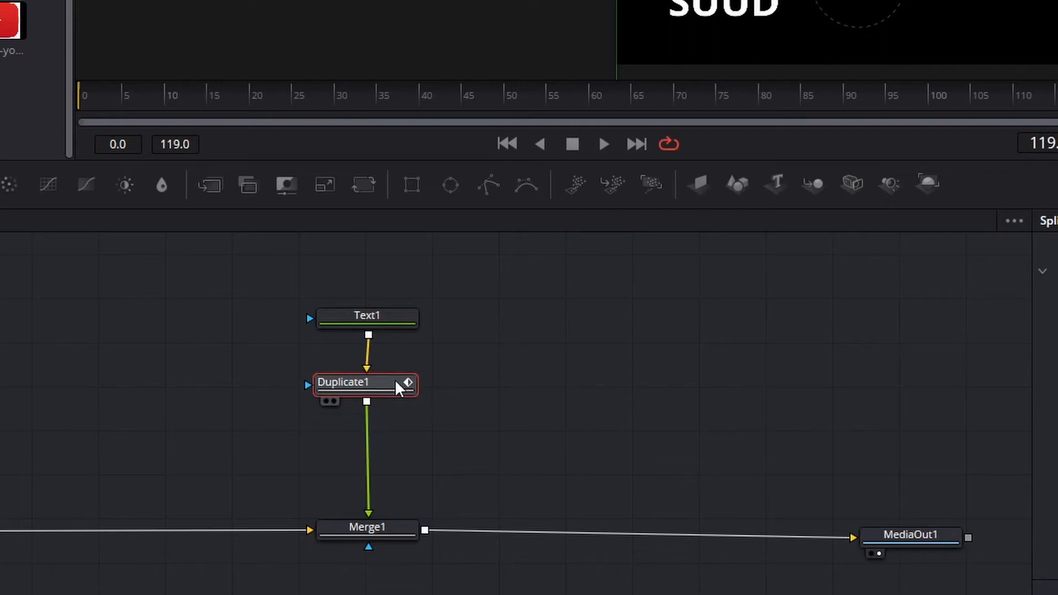
key("ctrl+c")
key("ctrl+v")
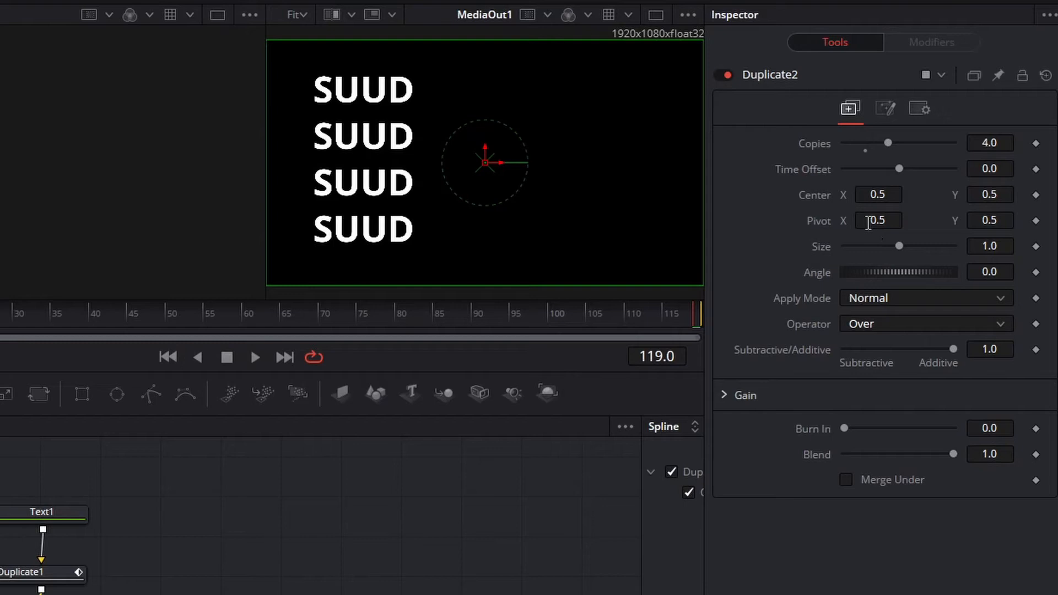
left_click_drag(877, 194, 1023, 194)
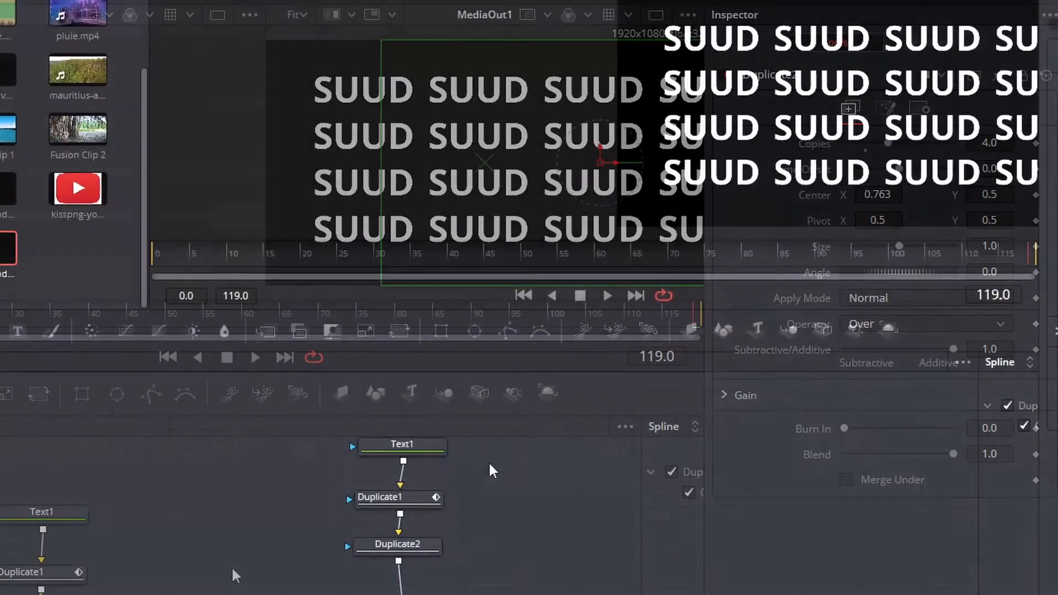
- Arrange the Text1, Duplicate1 and Duplicate2 nodes in a neat vertical column above Merge1
left_click_drag(526, 464, 332, 420)
left_click_drag(424, 443, 424, 425)
left_click_drag(442, 497, 443, 474)
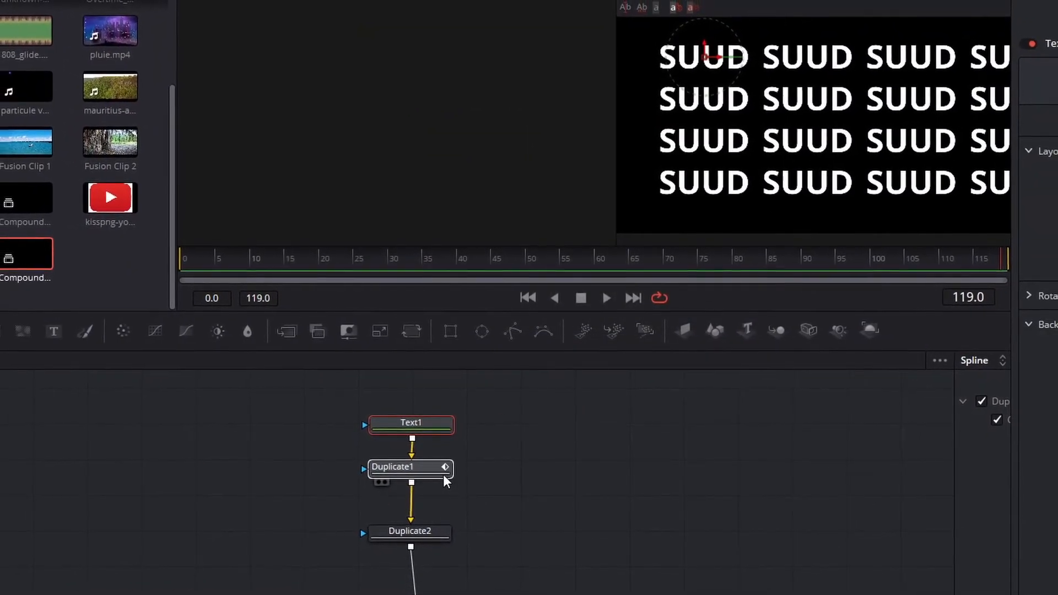
left_click_drag(433, 528, 437, 514)
left_click(508, 507)
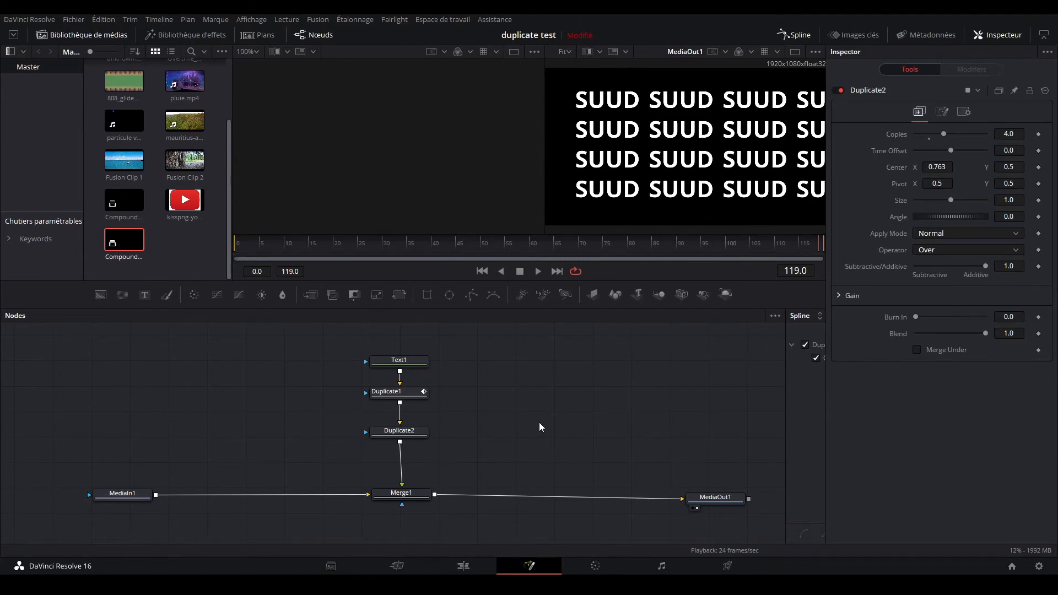
- Delete the media input, text, duplicate and merge nodes, keeping only MediaOut1
left_click_drag(484, 514, 8, 345)
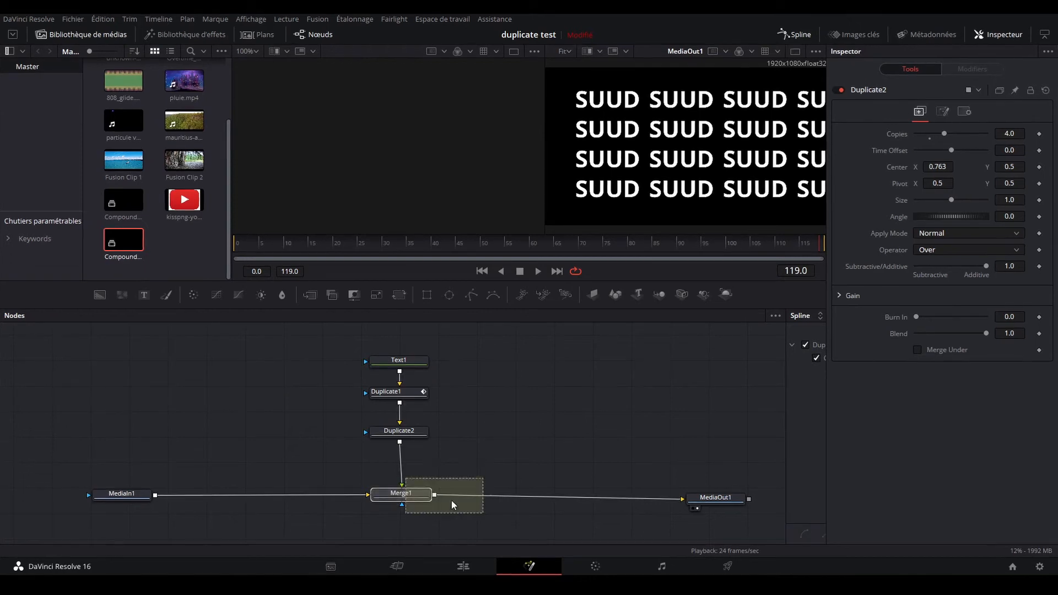
key("Delete")
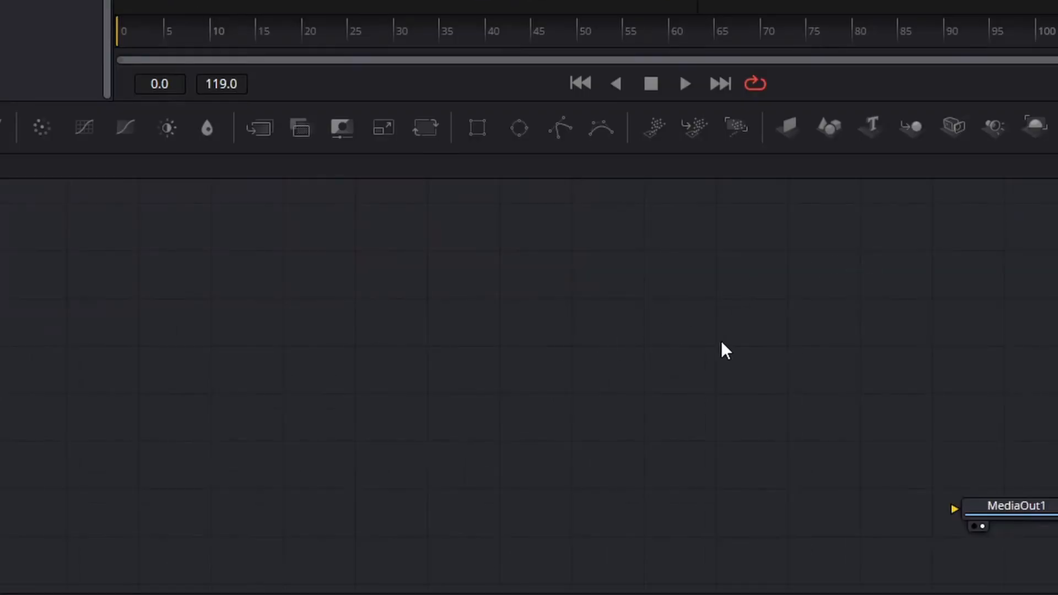
- Add an Image Plane 3D node to the emptied node graph
left_click(794, 136)
left_click_drag(134, 423, 128, 422)
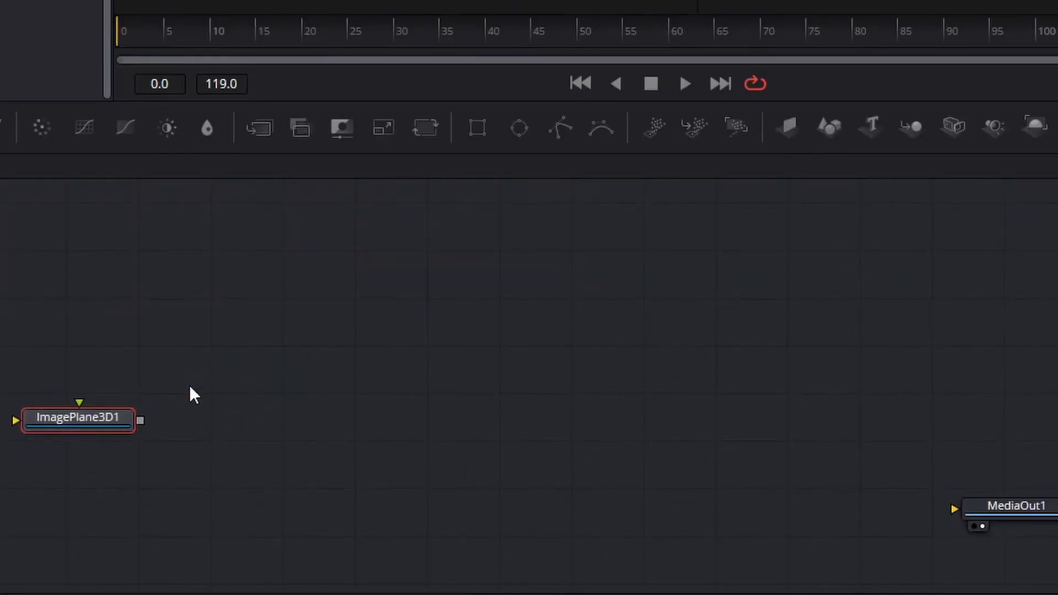
left_click(186, 387)
- Add a Shape 3D node above the image plane node
left_click(834, 121)
left_click_drag(232, 386, 132, 323)
left_click(326, 314)
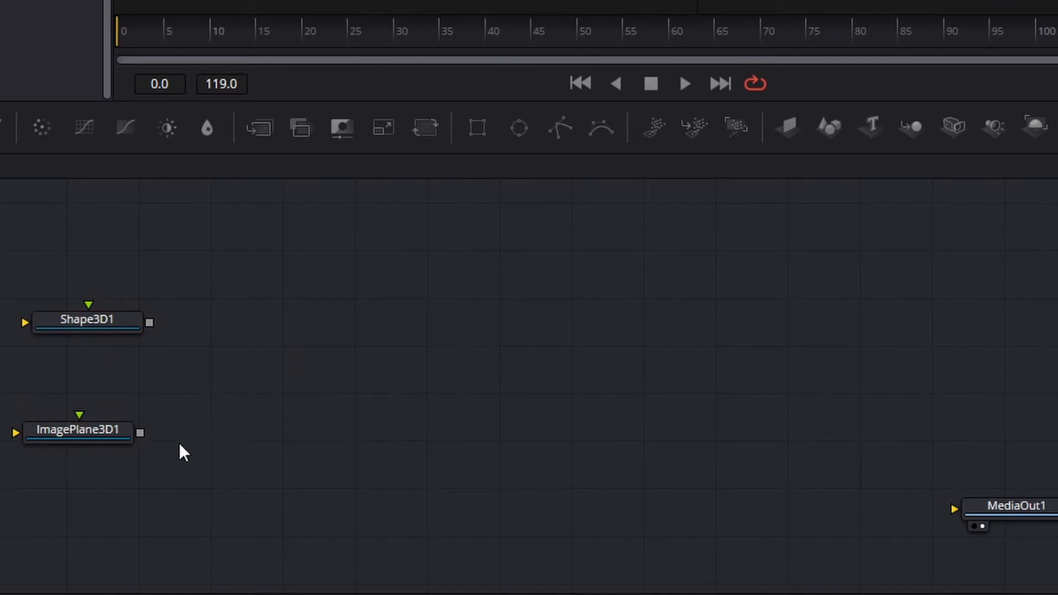
- Delete the ImagePlane3D1 node and move Shape3D1 down into its place
left_click_drag(215, 462, 2, 416)
key("Delete")
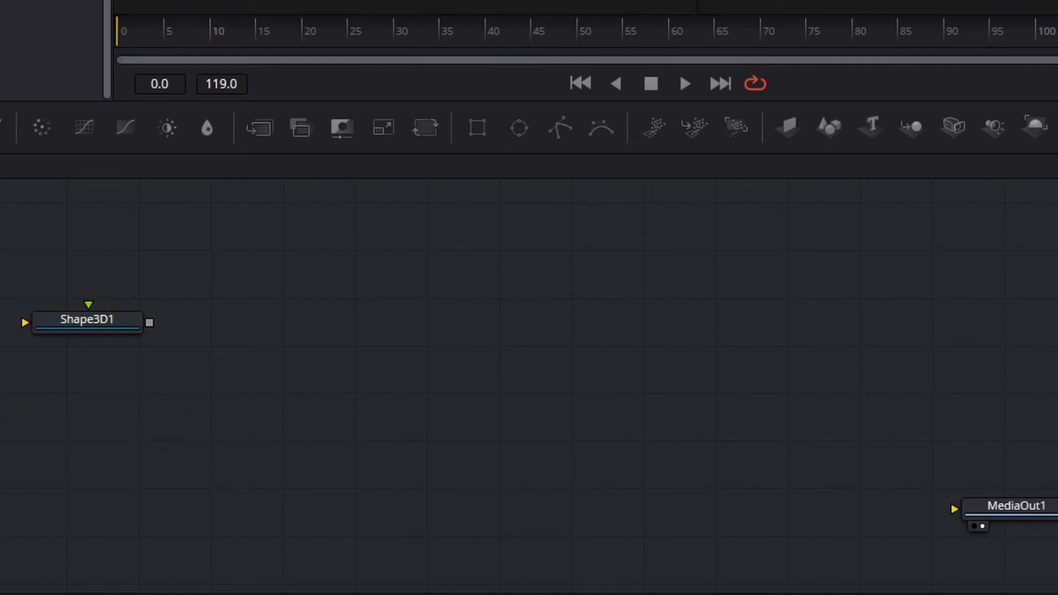
left_click_drag(78, 322, 61, 472)
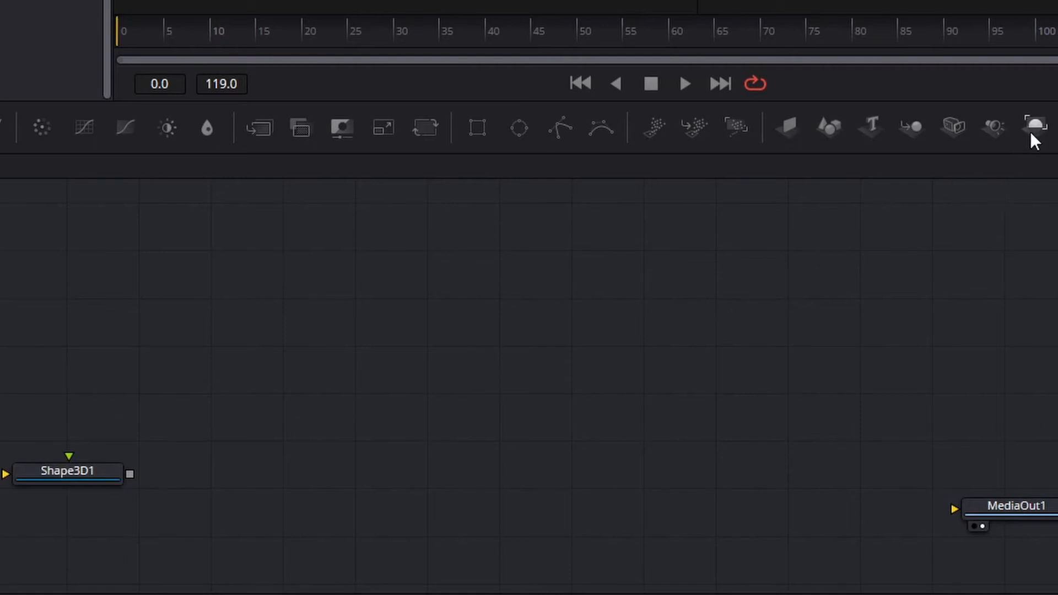
- Add a Renderer 3D node connected to MediaOut1 and feed Shape3D1 into it
left_click_drag(1031, 140, 955, 508)
left_click_drag(128, 474, 370, 463)
left_click(758, 351)
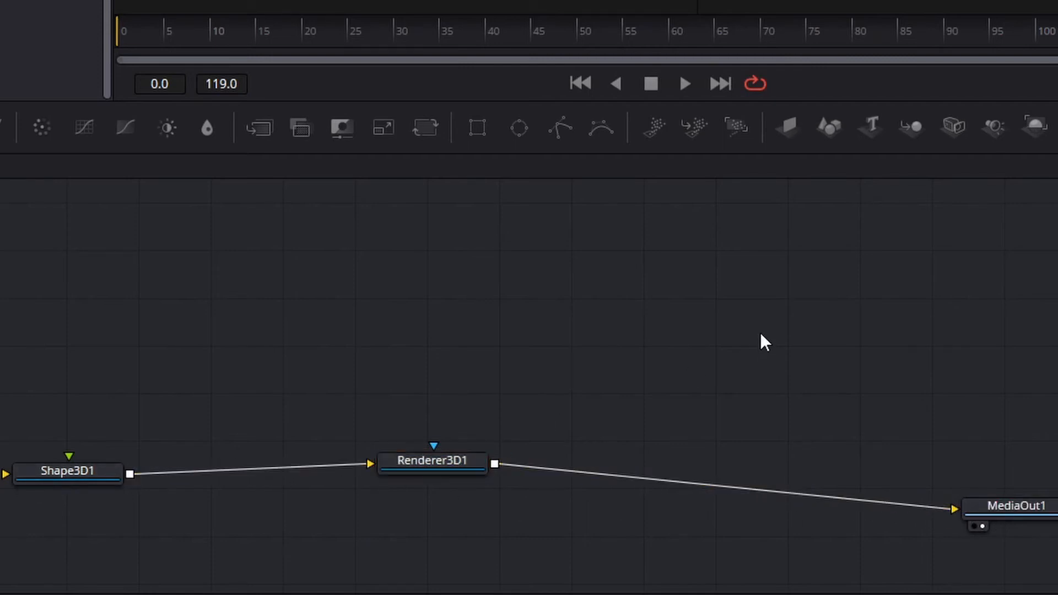
- Change Shape3D1 to a Cube with a size of 0.18
left_click(68, 472)
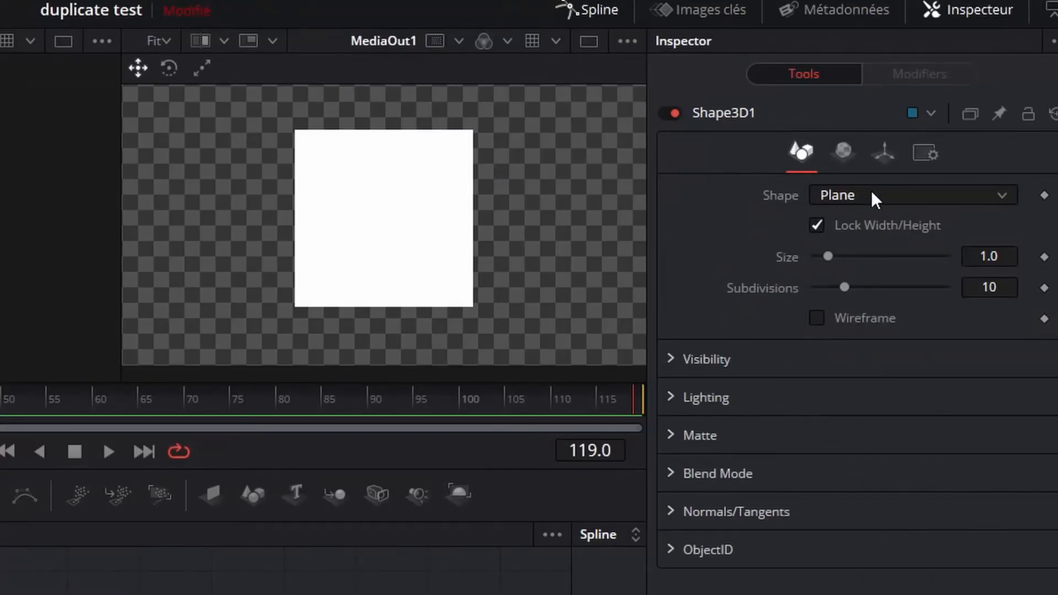
left_click(877, 236)
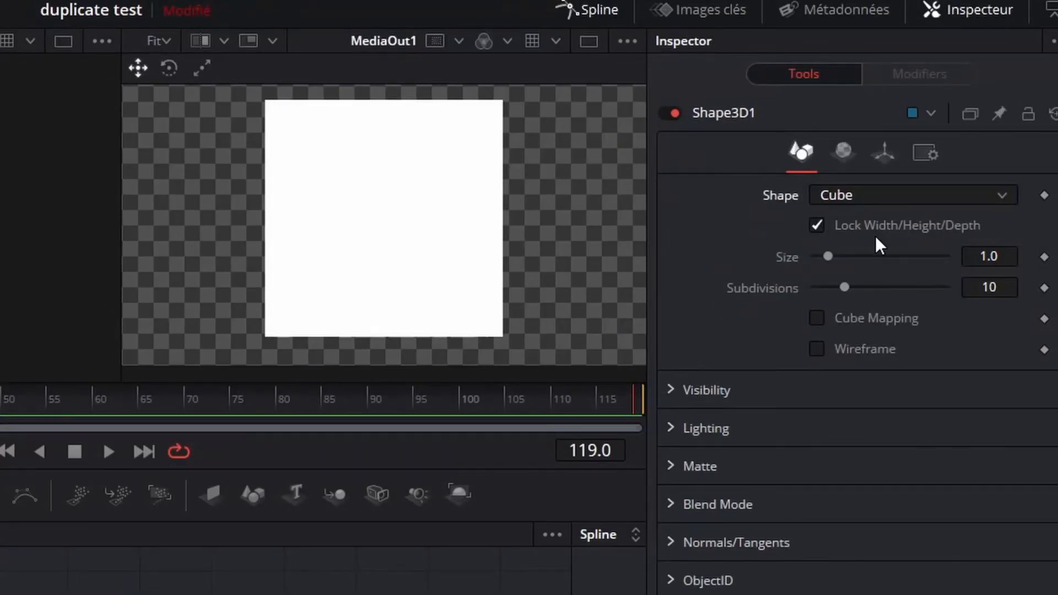
left_click_drag(828, 256, 816, 256)
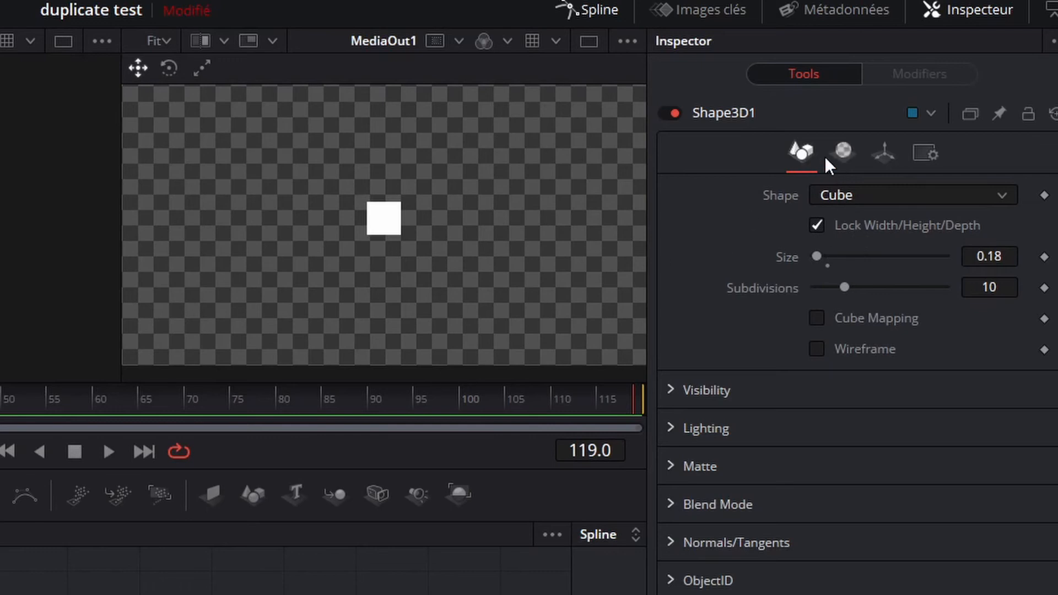
- Rotate the cube to about 41.7 in X, 26.1 in Y and 33.9 in Z
left_click(882, 153)
left_click_drag(849, 376, 865, 376)
left_click_drag(846, 444, 881, 414)
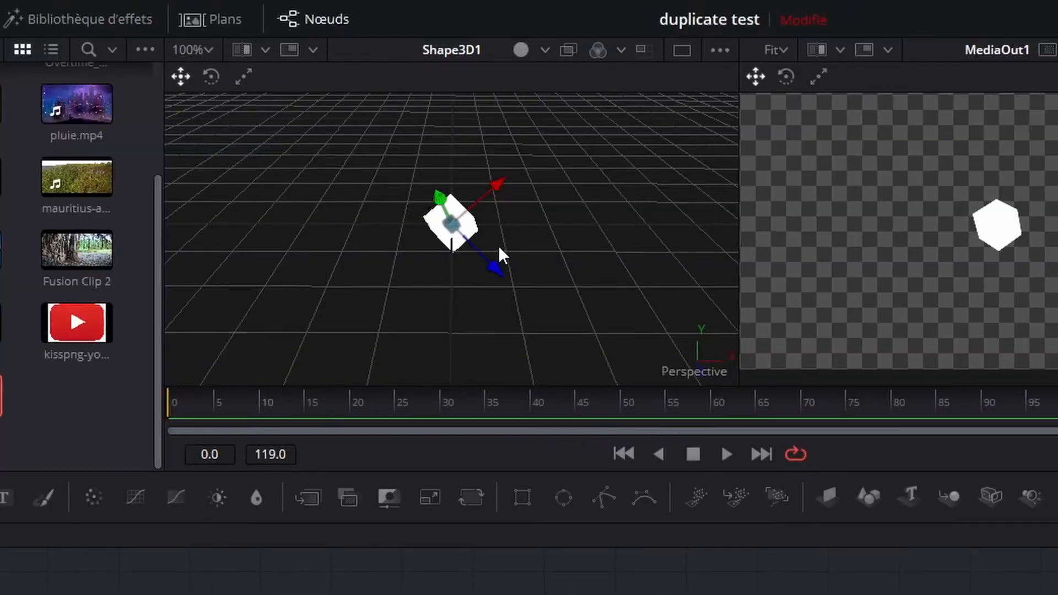
- Place a Duplicate 3D node between Shape3D1 and Renderer3D1
left_click_drag(498, 245, 543, 219)
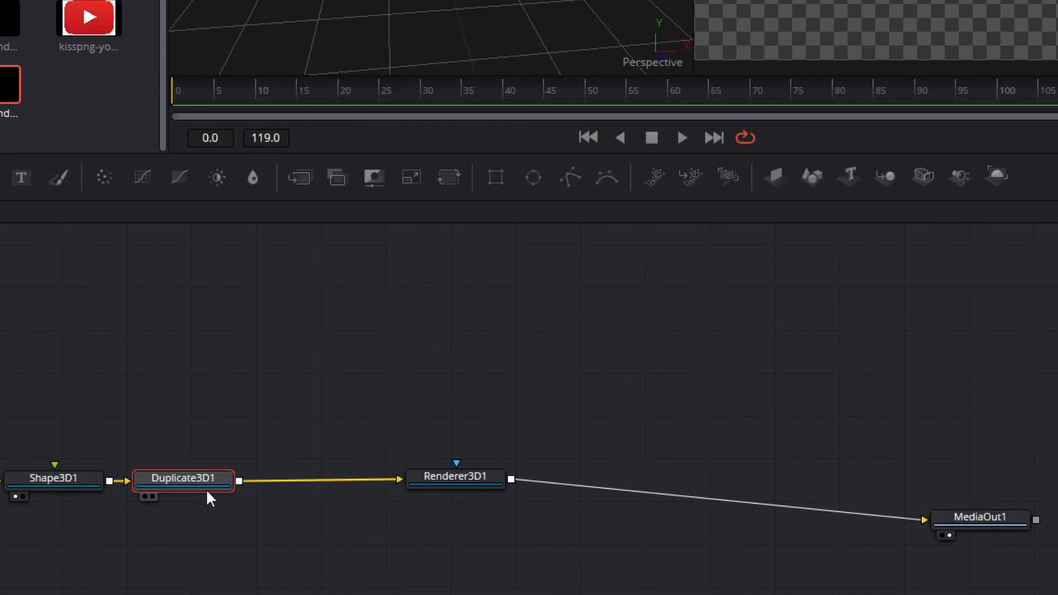
left_click_drag(206, 485, 242, 489)
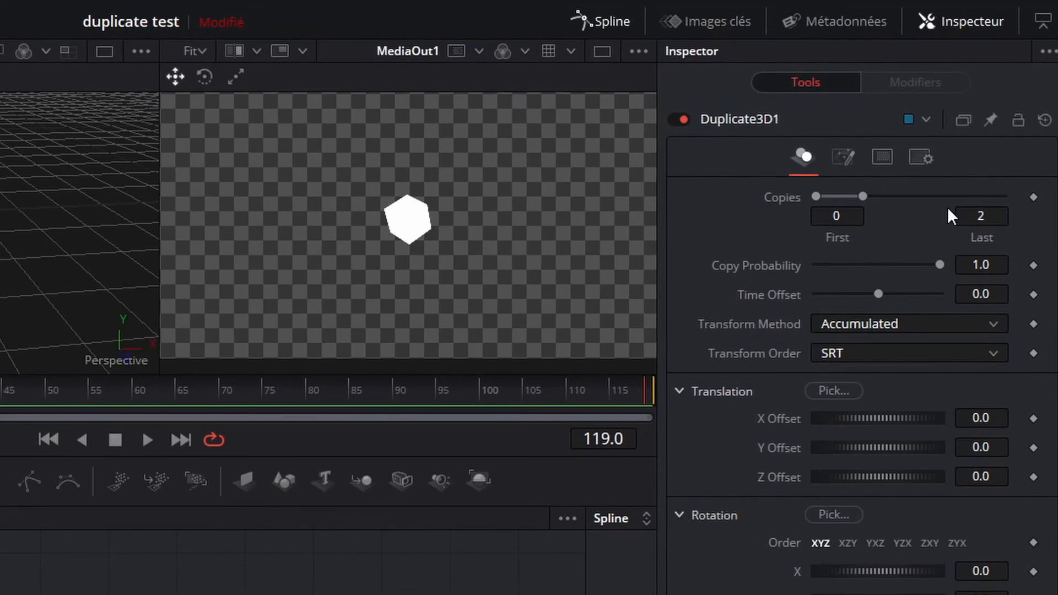
- Extend the last copy to 6 with copies spread along X, and translate the source cube to about -1.44 in X
left_click_drag(862, 197, 947, 204)
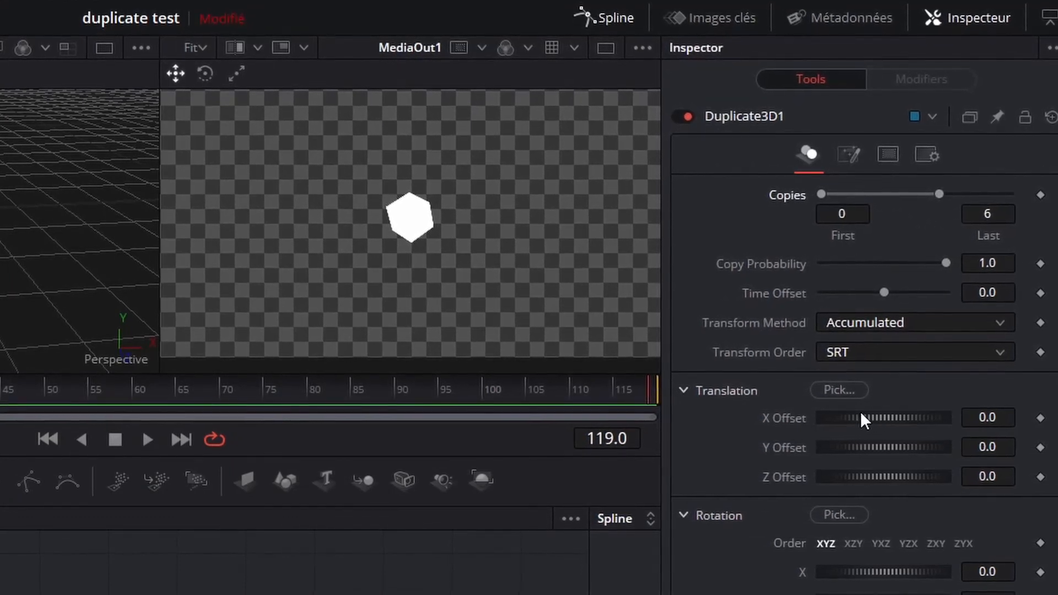
left_click_drag(859, 417, 884, 417)
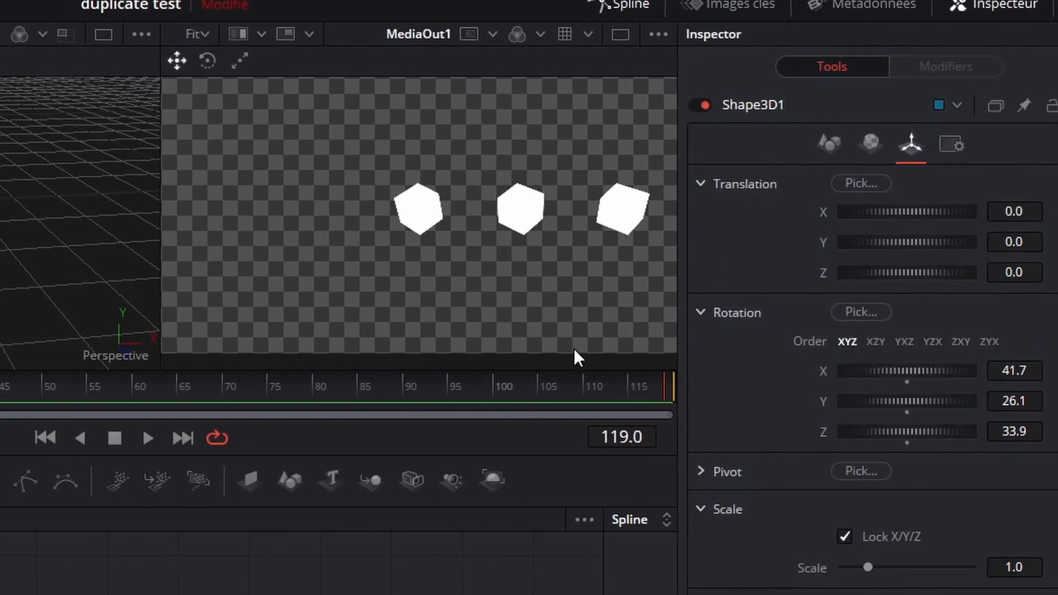
left_click_drag(888, 215, 867, 222)
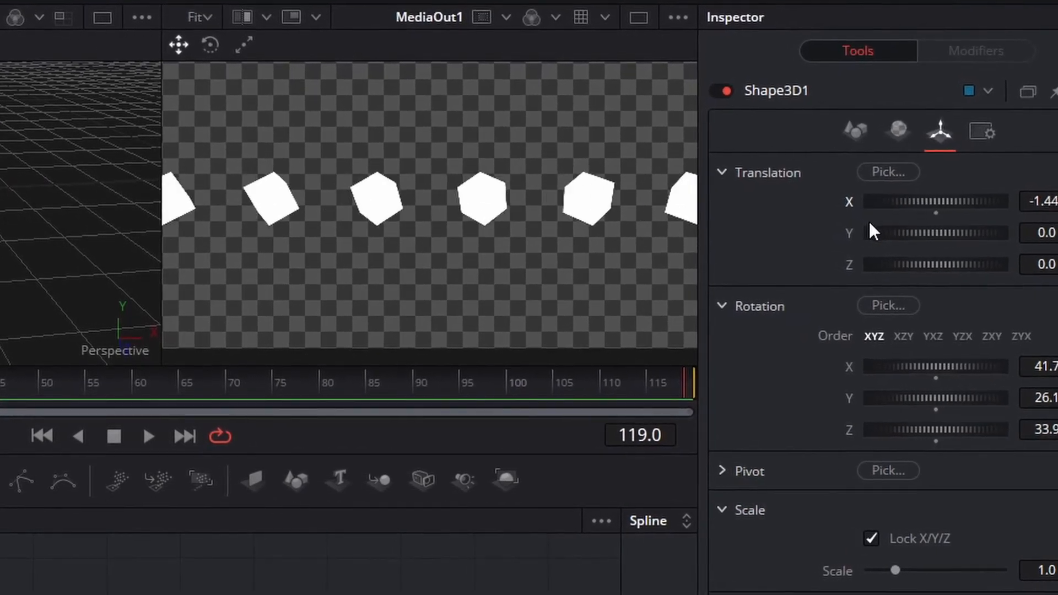